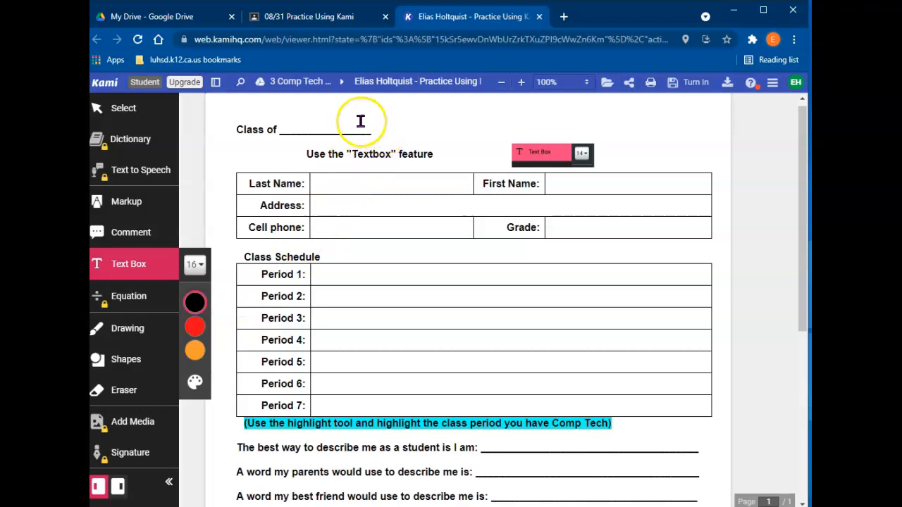
Type 2025 in a text box on the worksheet's Class of line
left_click(288, 124)
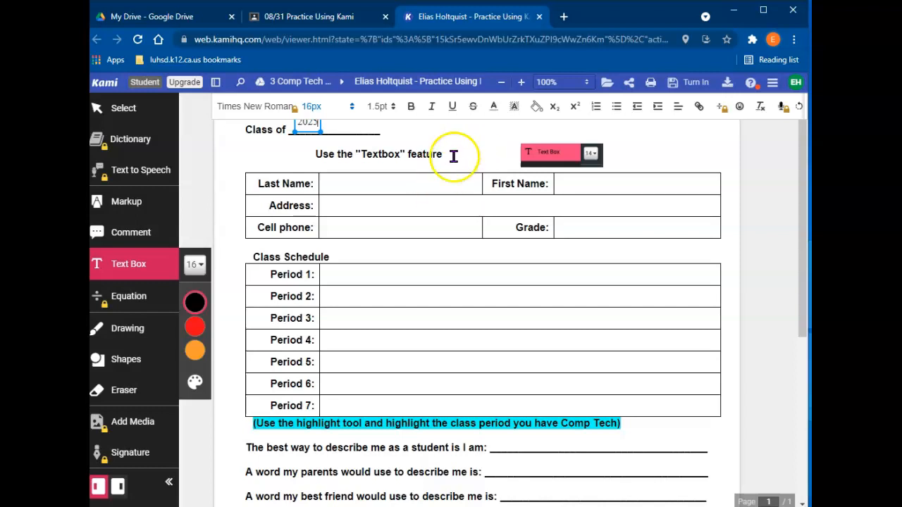
left_click(326, 188)
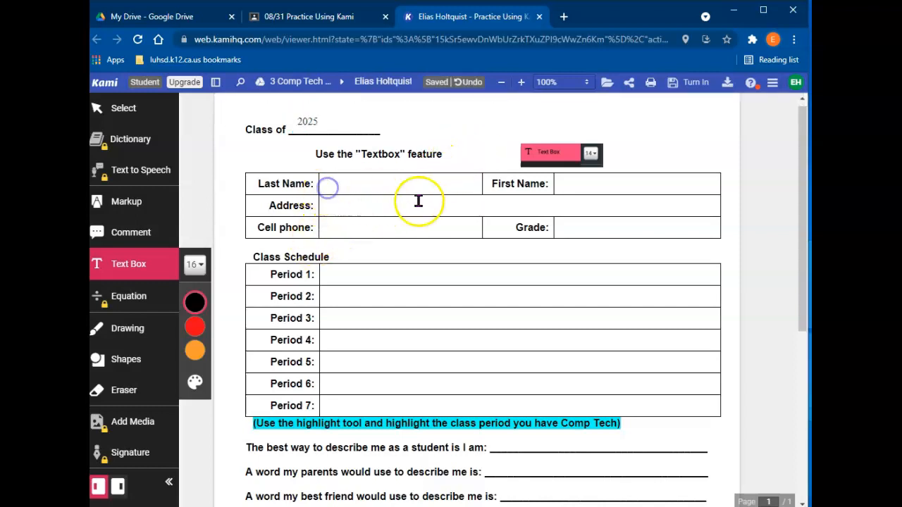
Fill in the student's last name, first name and address in their table cells
left_click(331, 183)
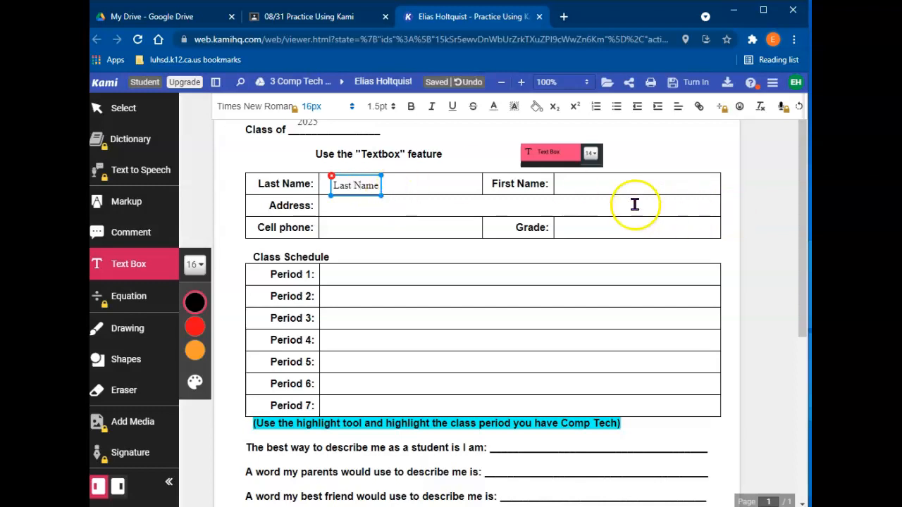
left_click(567, 185)
left_click(568, 186)
type("First Name")
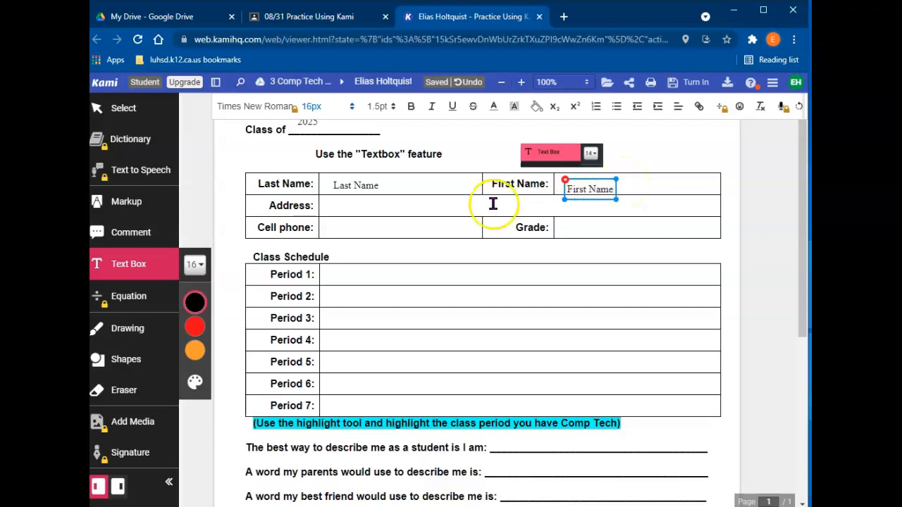
left_click(337, 203)
left_click(339, 204)
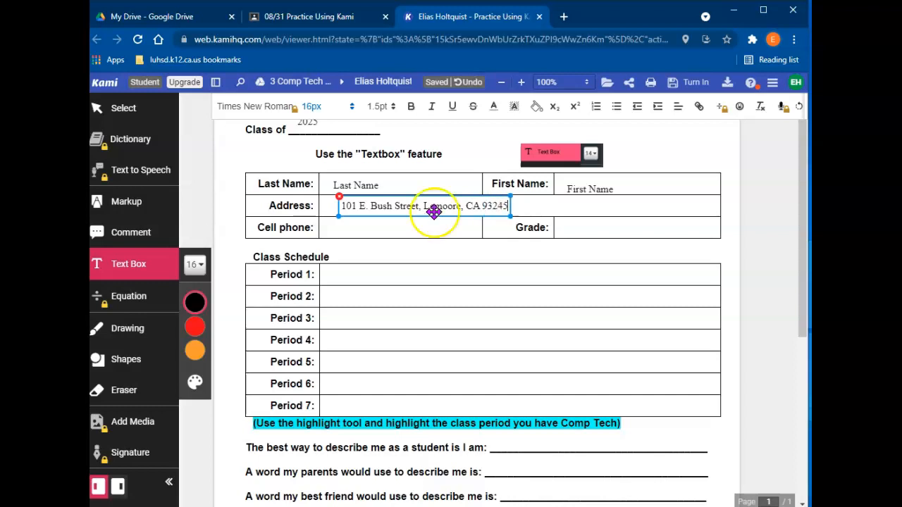
Enter the student's cell phone number and grade 9 in their cells
left_click(343, 226)
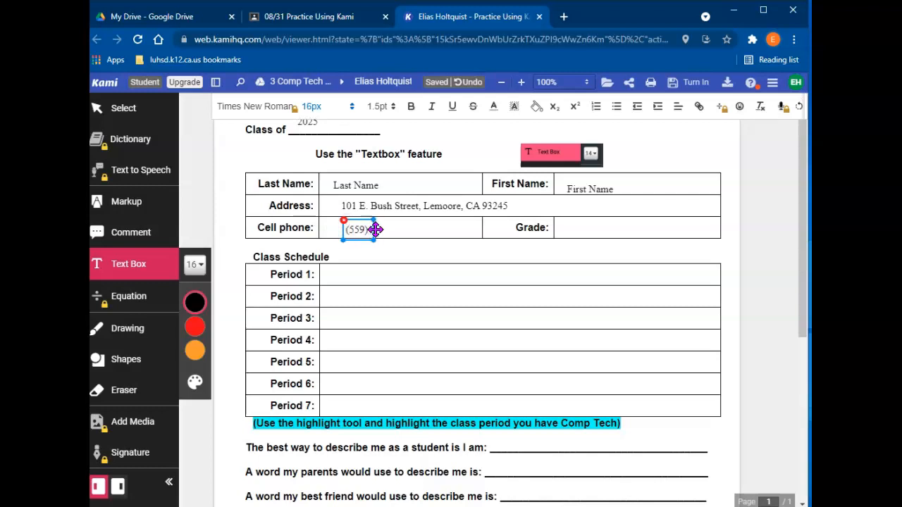
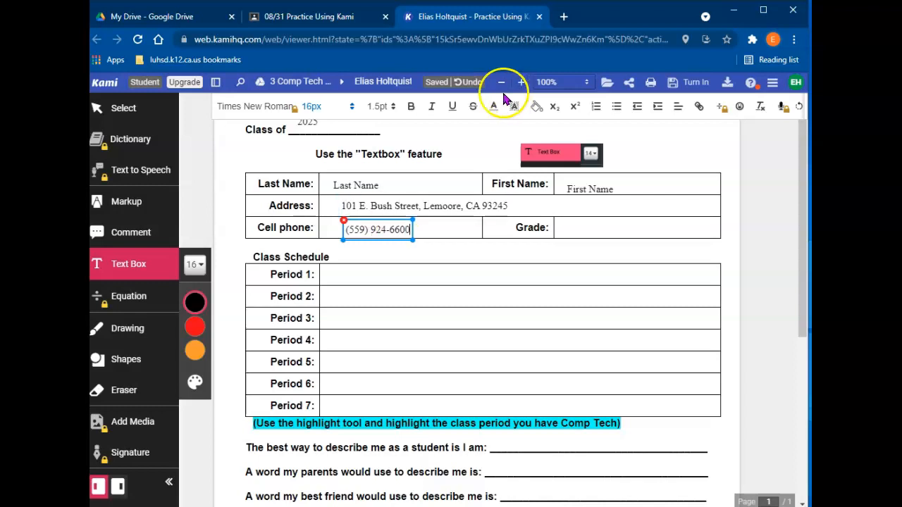
left_click(578, 227)
left_click(599, 228)
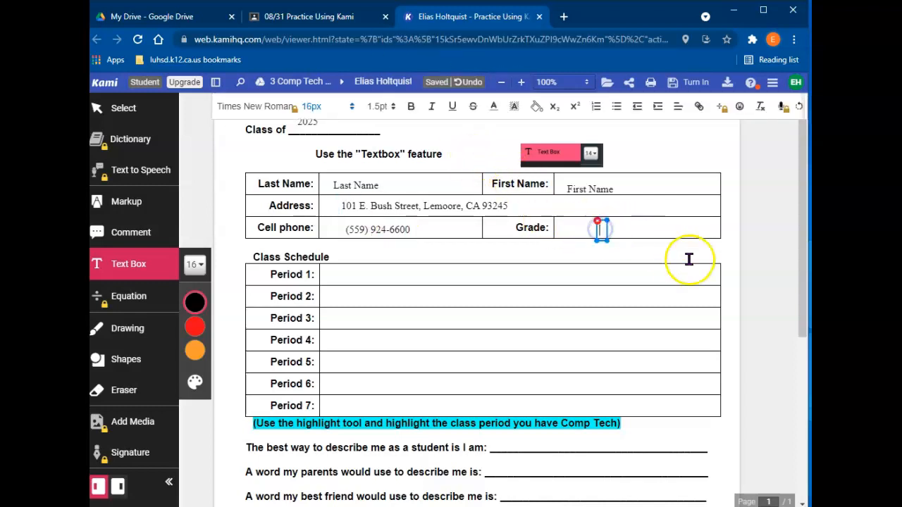
type("9")
left_click(752, 242)
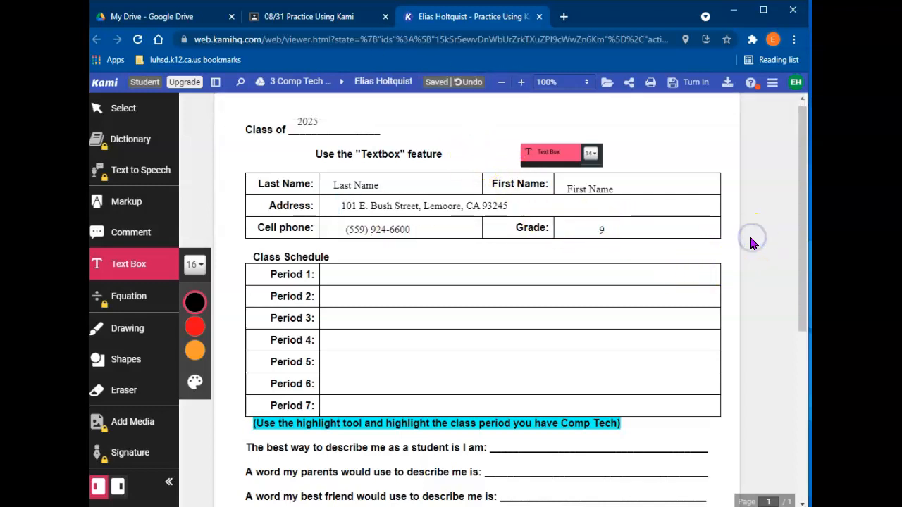
Nudge the 2025, address and phone number text boxes into alignment with their lines
left_click(307, 119)
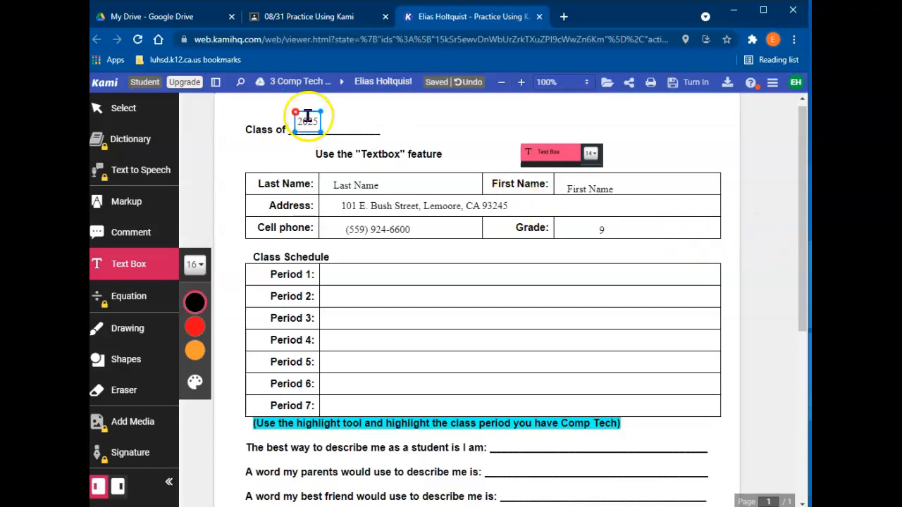
mouse_move(307, 113)
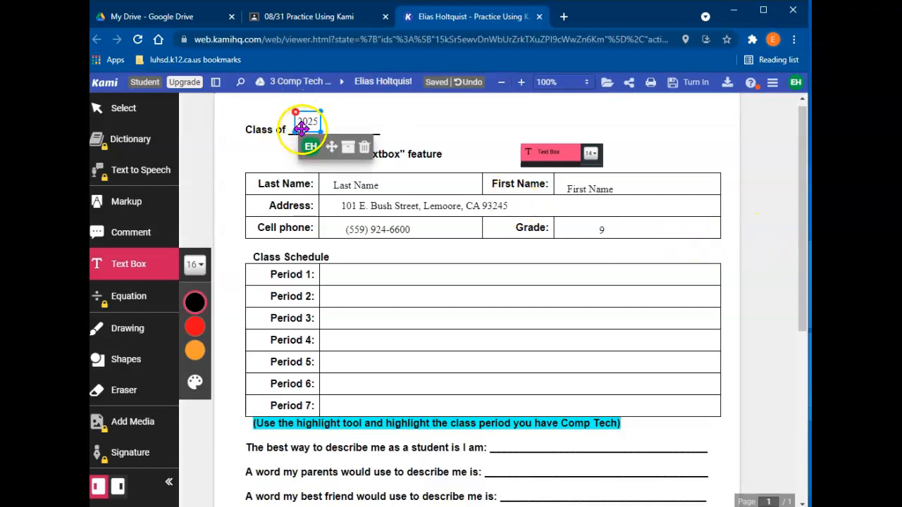
left_click_drag(319, 126, 320, 127)
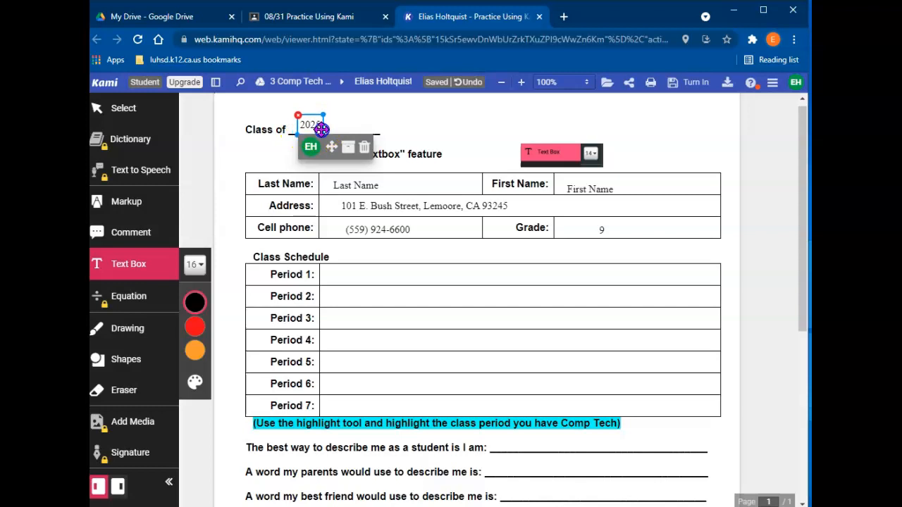
left_click(342, 199)
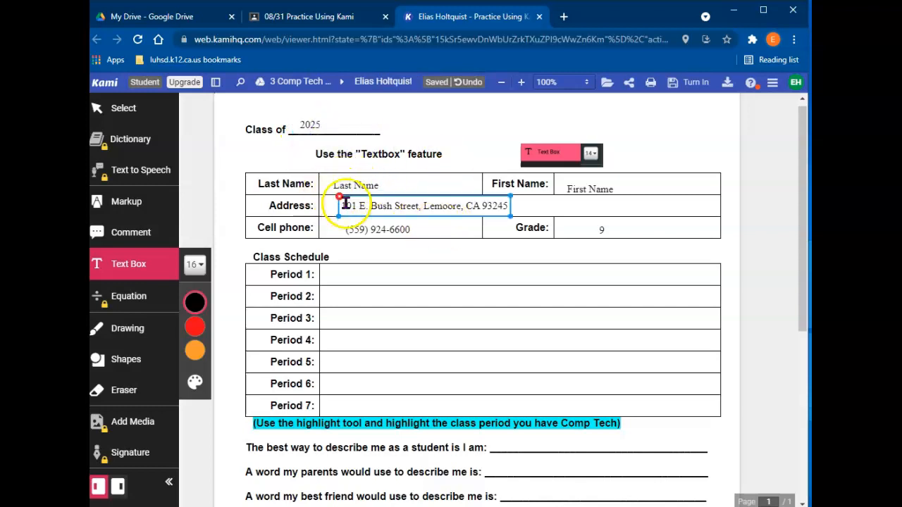
left_click(382, 204)
left_click_drag(336, 208, 330, 206)
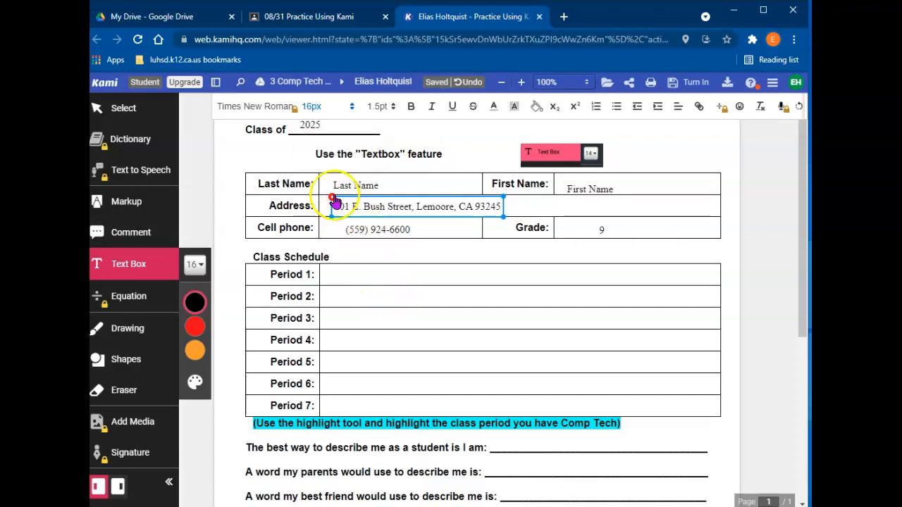
left_click(350, 229)
left_click_drag(354, 232, 332, 235)
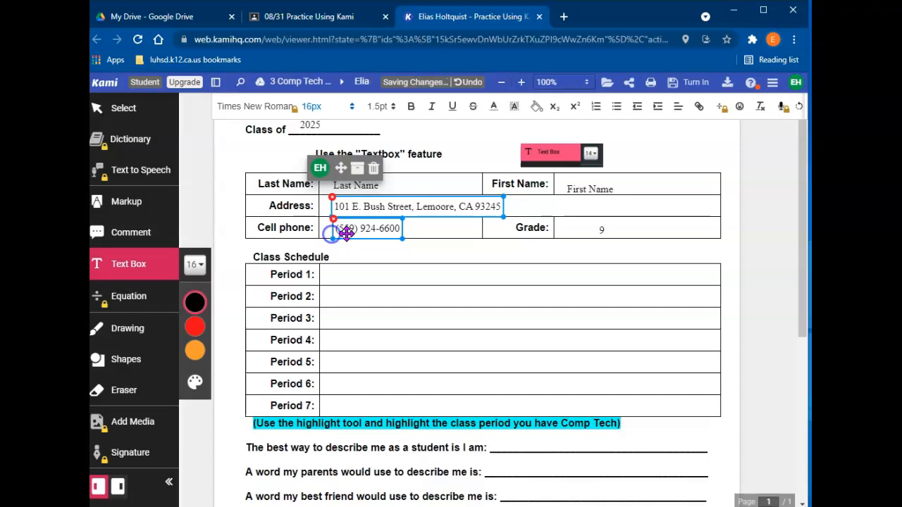
Delete the misplaced First Name box and add new First Name and Grade text boxes
left_click(567, 187)
left_click(565, 180)
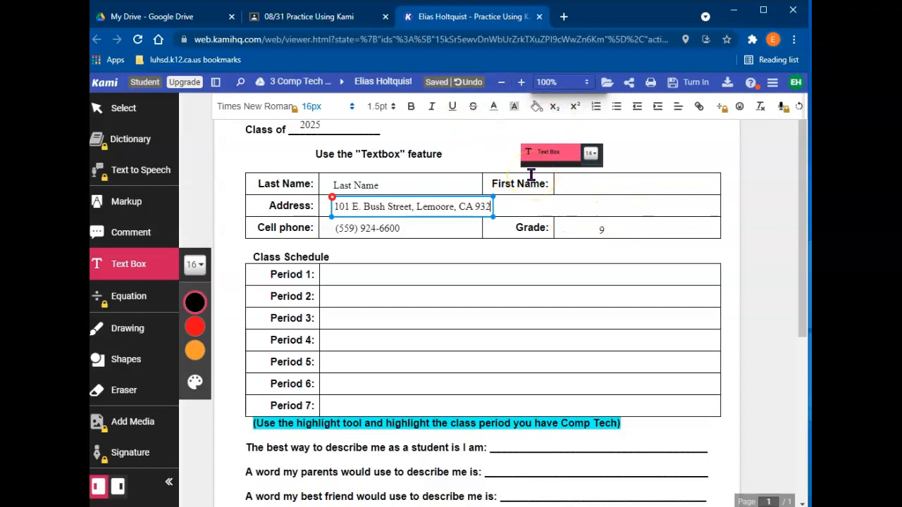
left_click(570, 179)
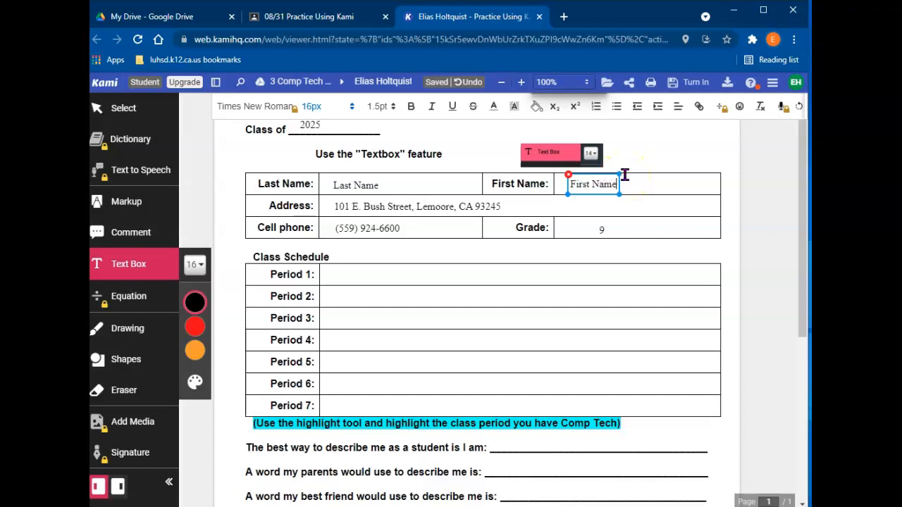
left_click(580, 227)
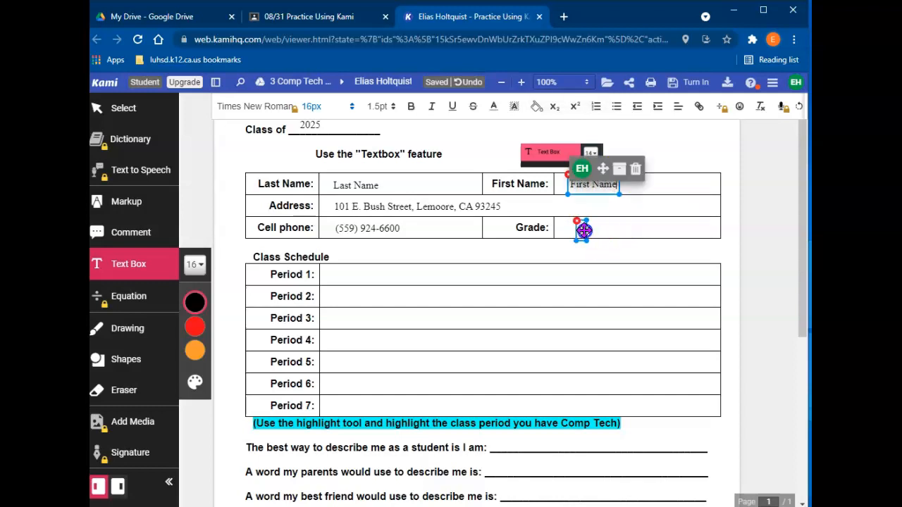
Finish grade 9, then enter English, Math and Comp Tech for Periods 1–3
type("9")
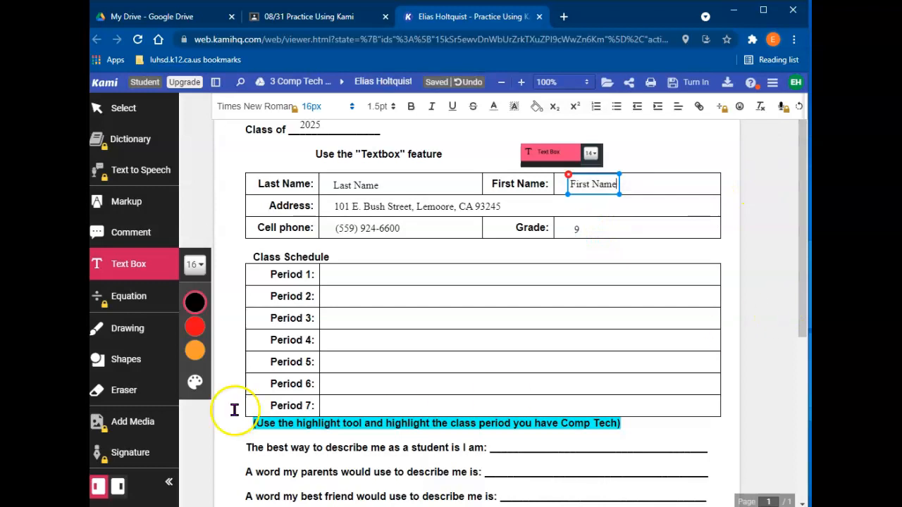
left_click(337, 275)
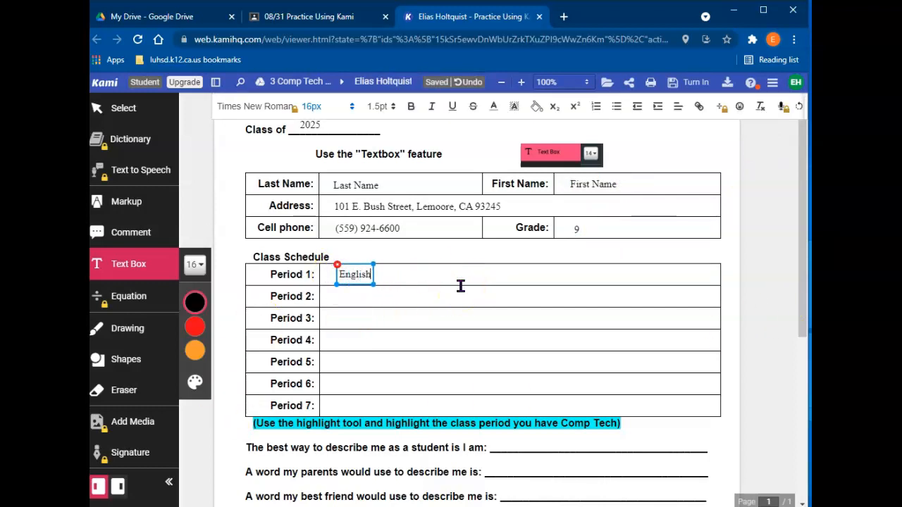
left_click(331, 294)
left_click(360, 298)
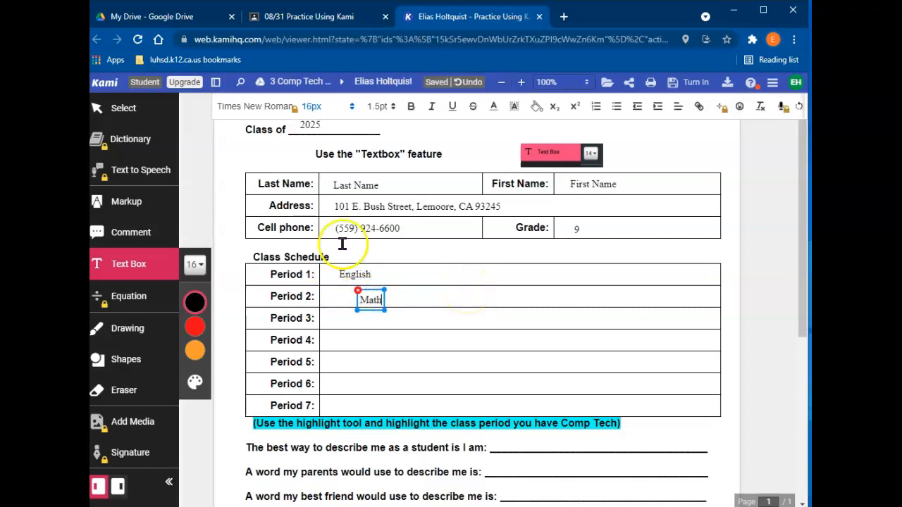
left_click(374, 317)
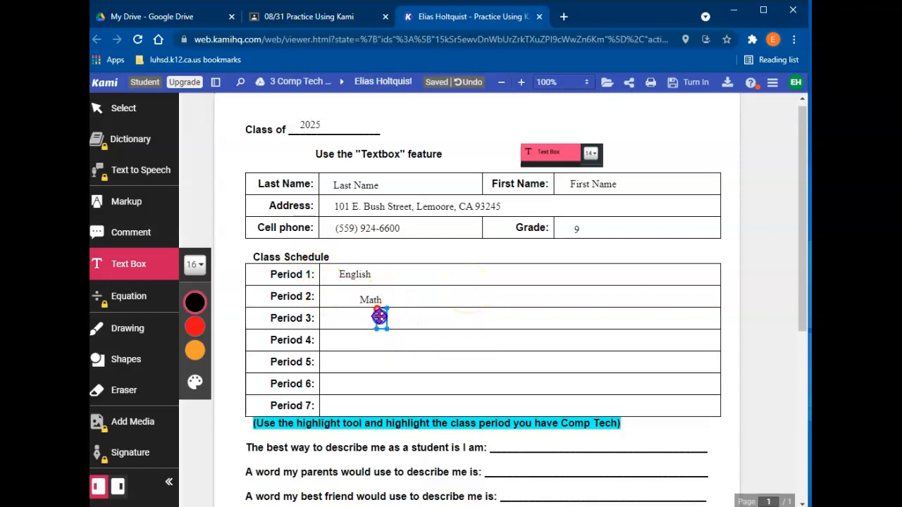
type("Comp Tech")
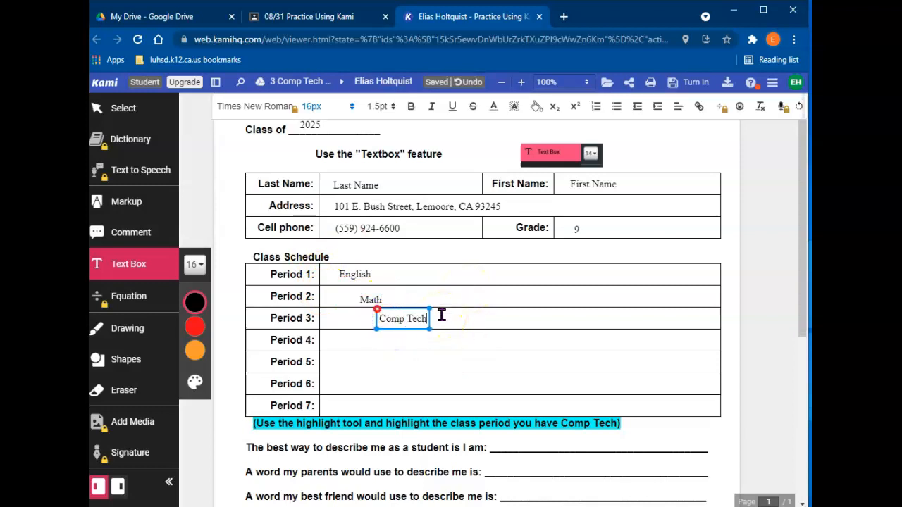
Enter Spanish, Biology, PE and U.S. History for Periods 4 through 7
left_click(373, 340)
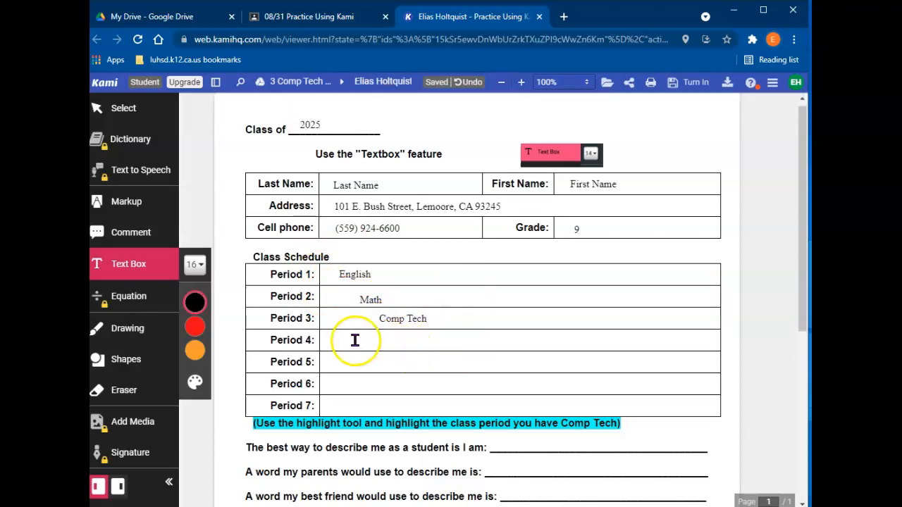
left_click(356, 339)
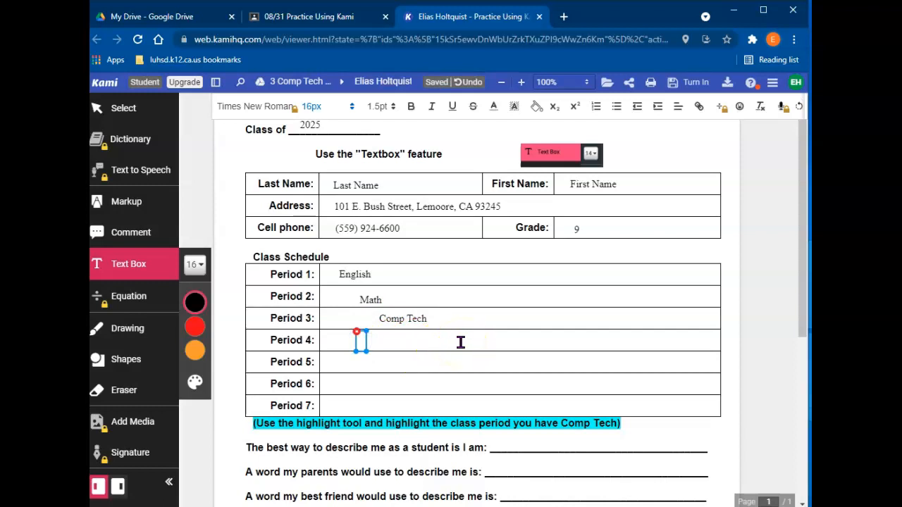
left_click(372, 362)
left_click(372, 363)
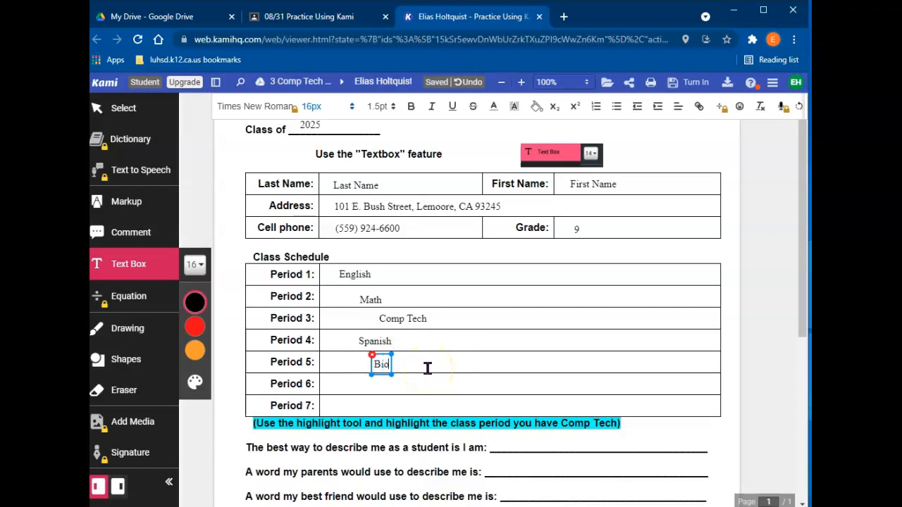
left_click(373, 383)
left_click(379, 383)
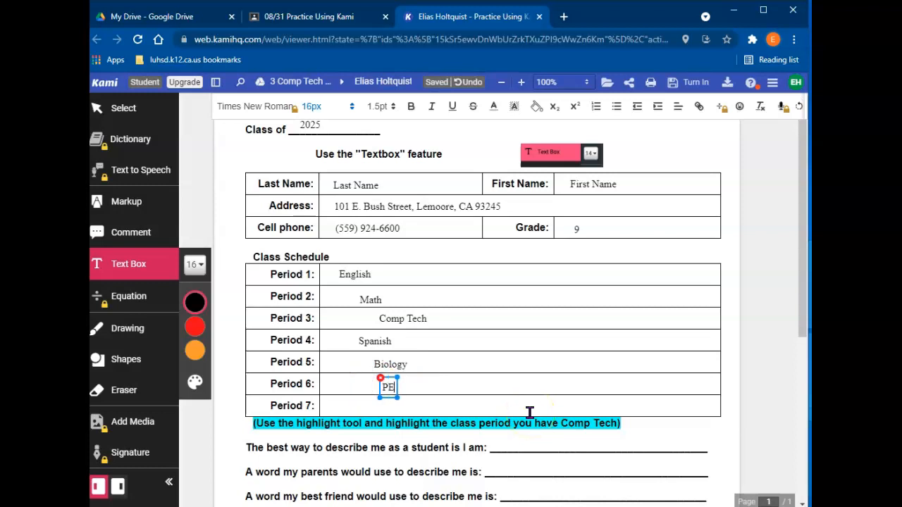
left_click(364, 406)
left_click(364, 406)
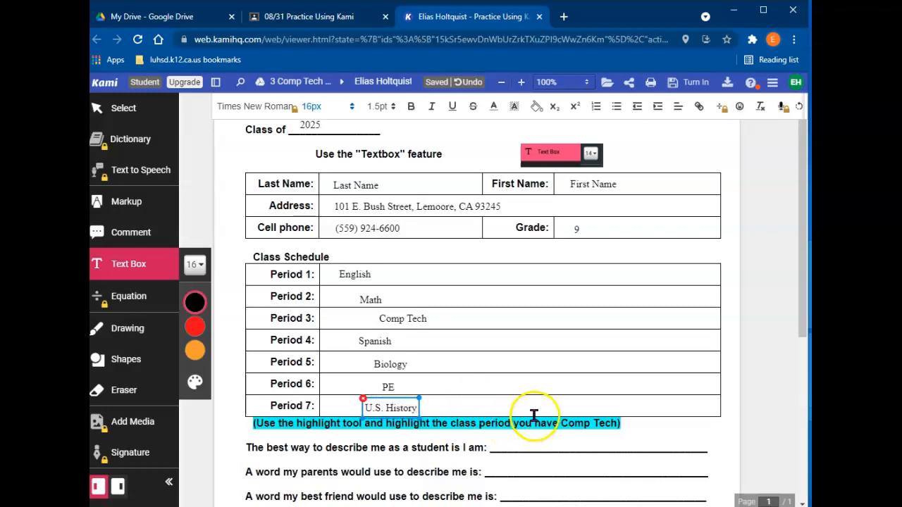
Shift the U.S. History, PE, Spanish and Comp Tech entries left into a neat column
left_click_drag(363, 406, 347, 406)
left_click(386, 386)
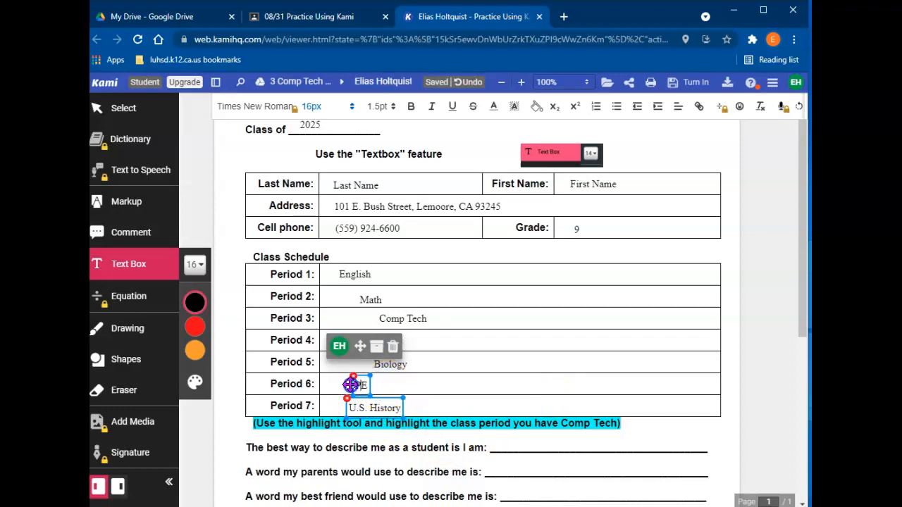
left_click_drag(350, 383, 350, 384)
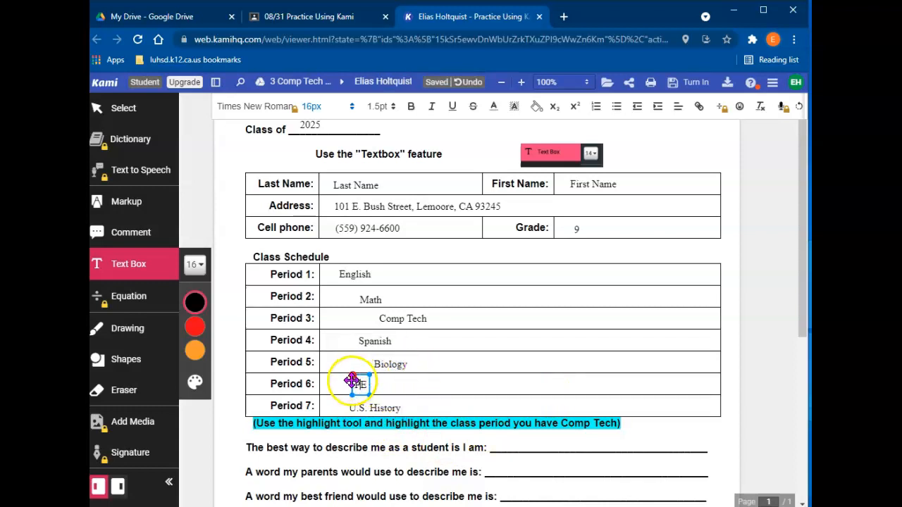
mouse_move(350, 383)
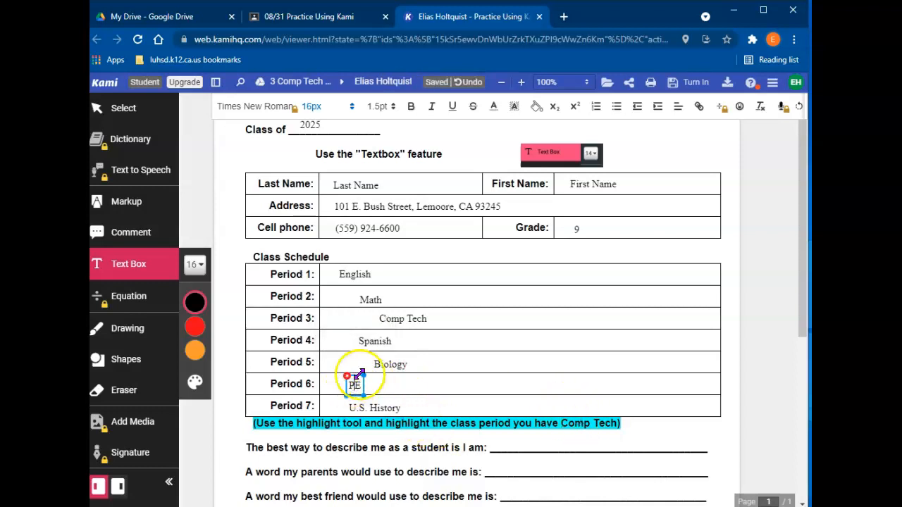
left_click_drag(347, 381, 361, 363)
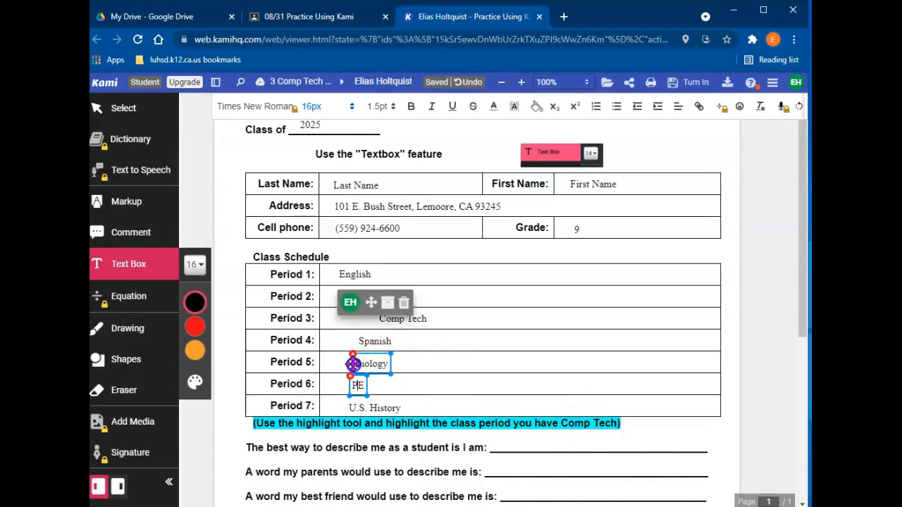
left_click(357, 339)
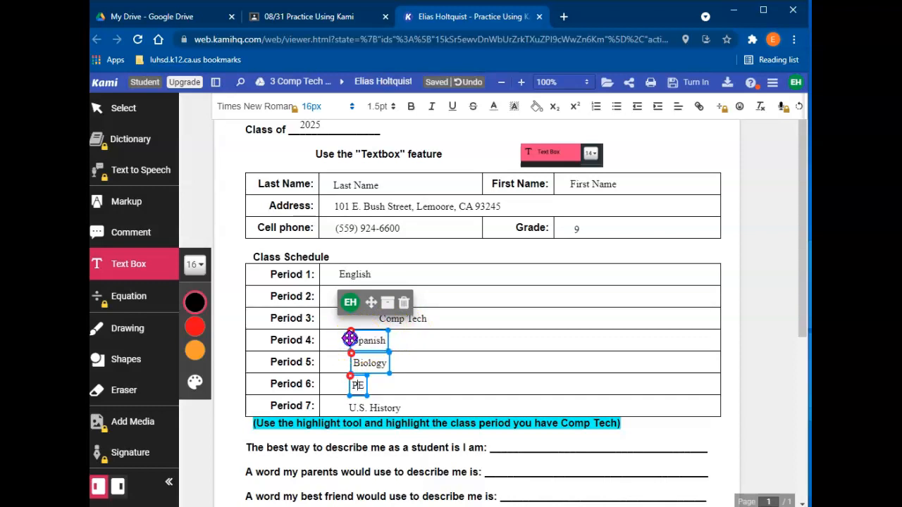
left_click_drag(378, 318, 359, 318)
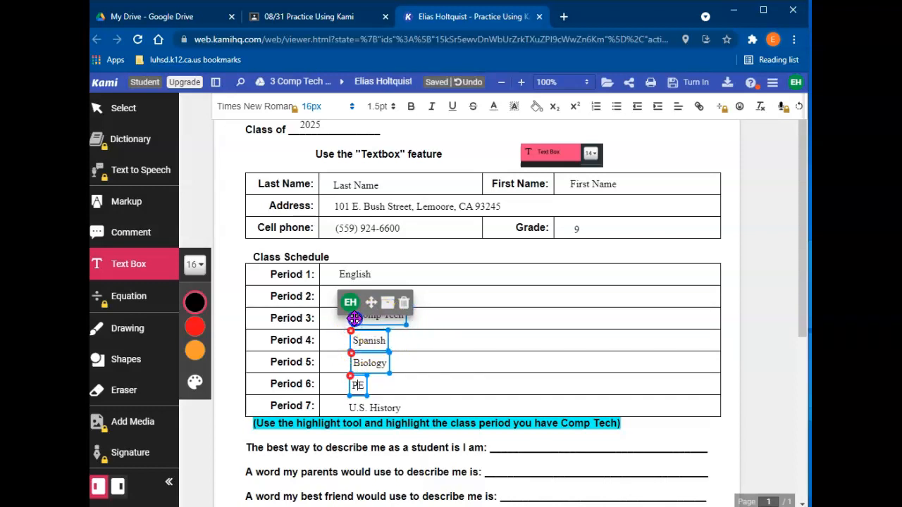
left_click(598, 372)
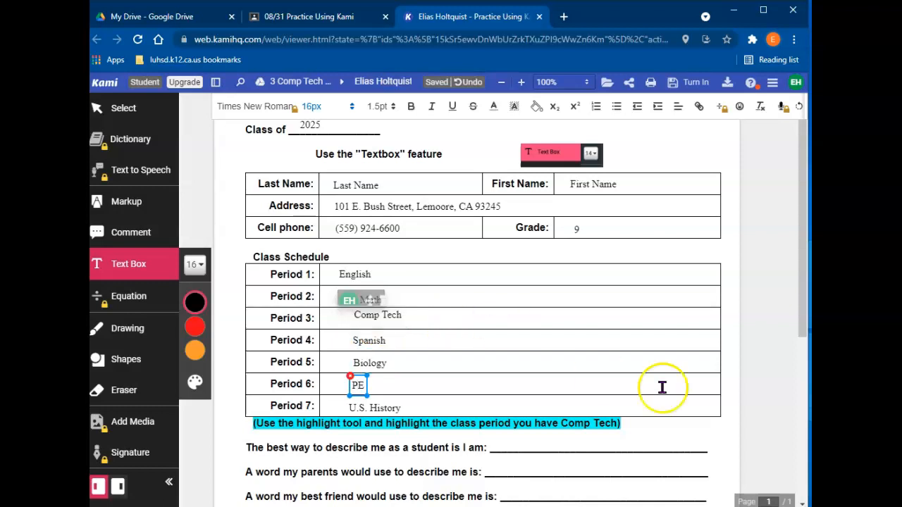
Replace the misplaced Math entry with a new Period 2 box and align Math and English
scroll(638, 376, "up", 1)
scroll(346, 350, "down", 1)
left_click(350, 349)
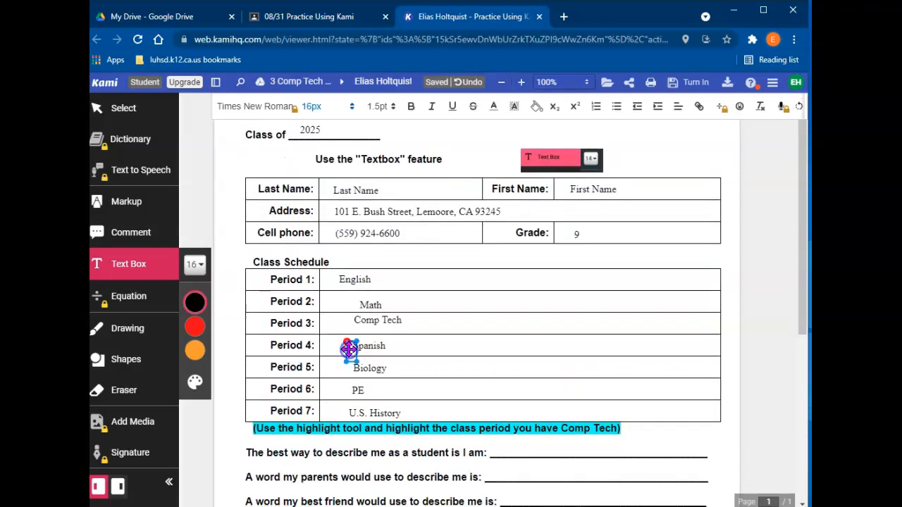
left_click_drag(350, 321, 344, 322)
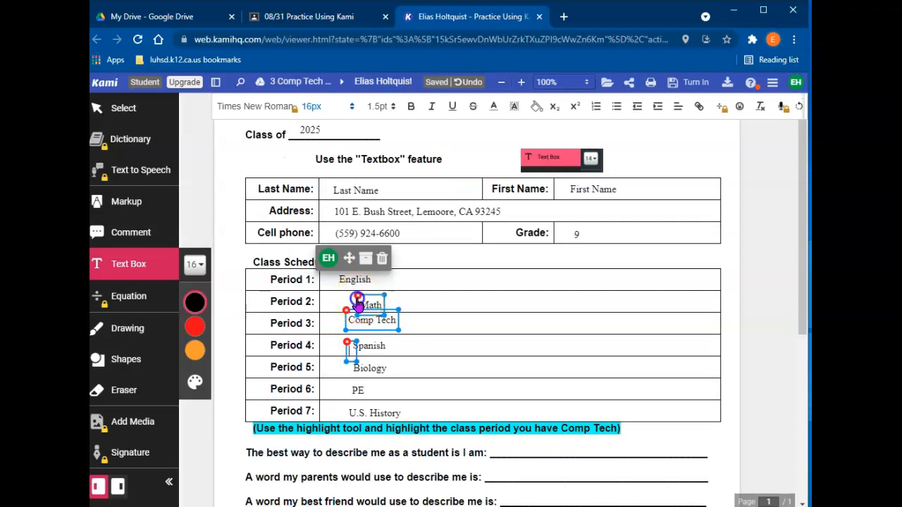
left_click(350, 302)
left_click(413, 318)
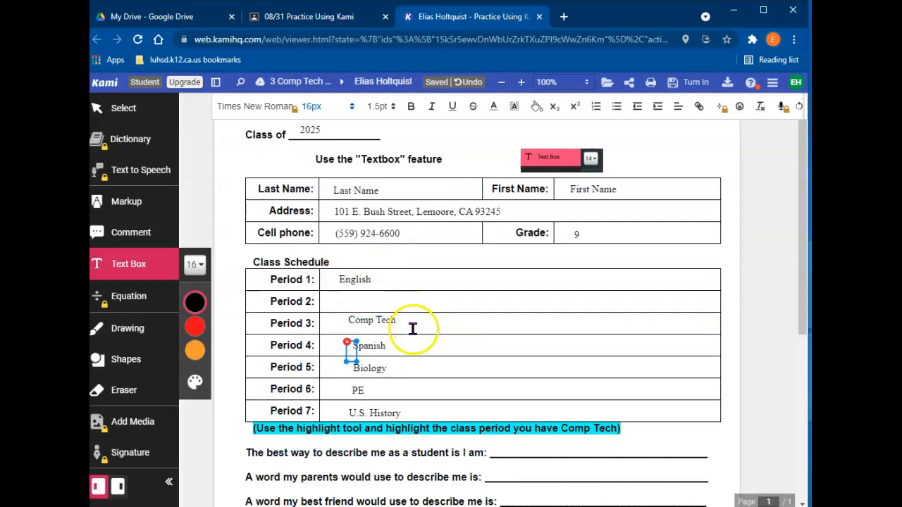
left_click_drag(350, 348, 350, 302)
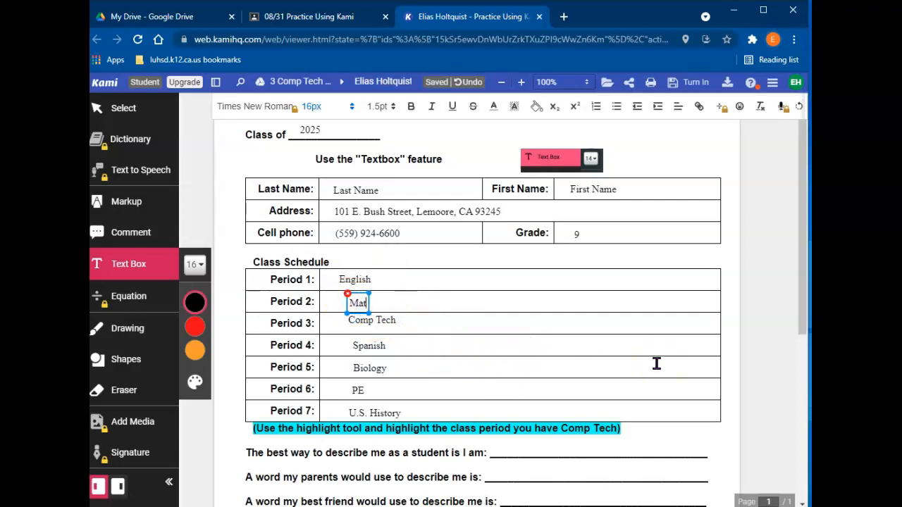
left_click_drag(346, 306, 351, 277)
left_click(354, 280)
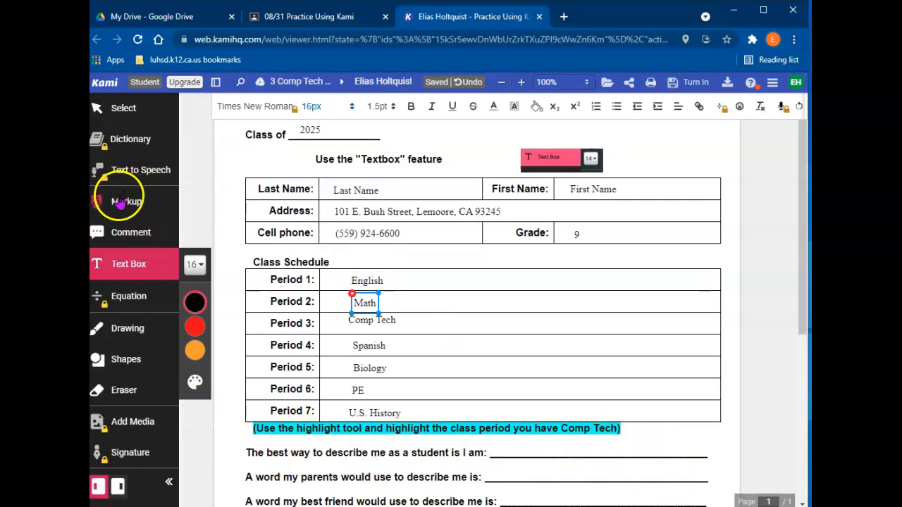
Try a green freehand highlight across the Period 3 row, then undo it
left_click(120, 201)
left_click(195, 236)
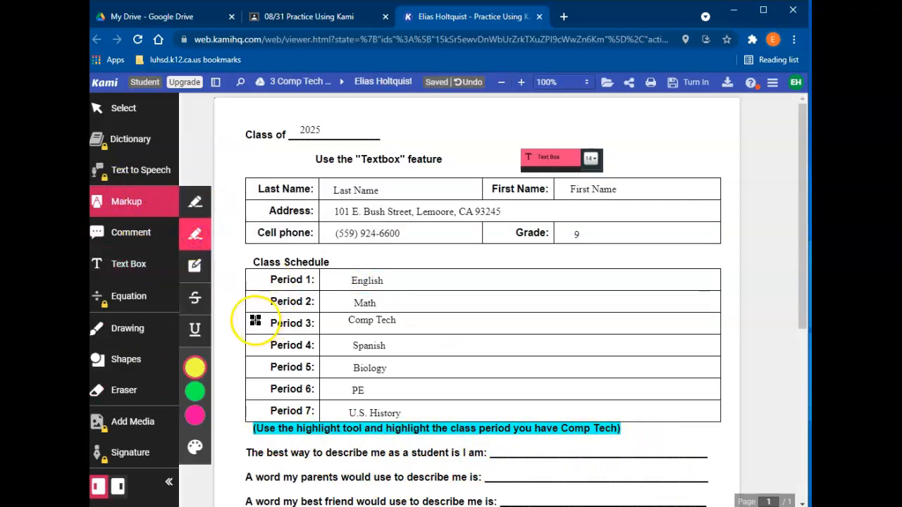
left_click(195, 367)
left_click_drag(249, 322, 423, 323)
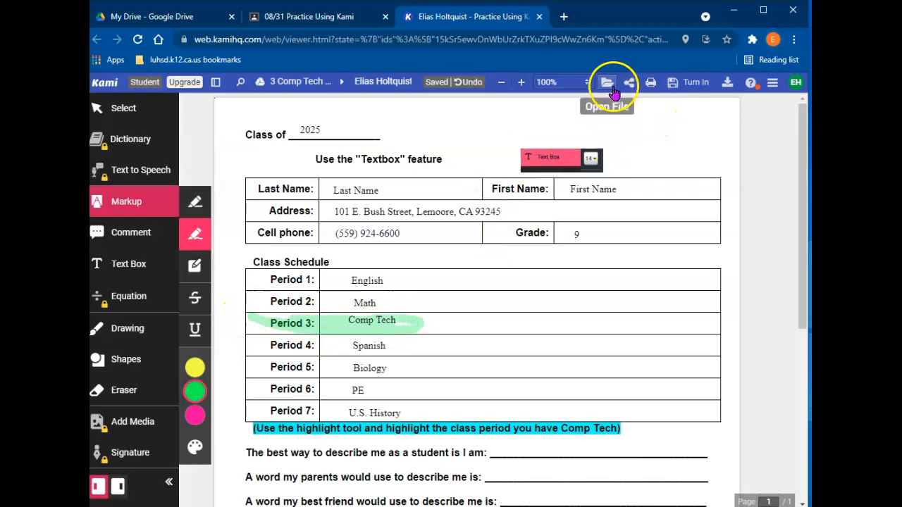
left_click(465, 83)
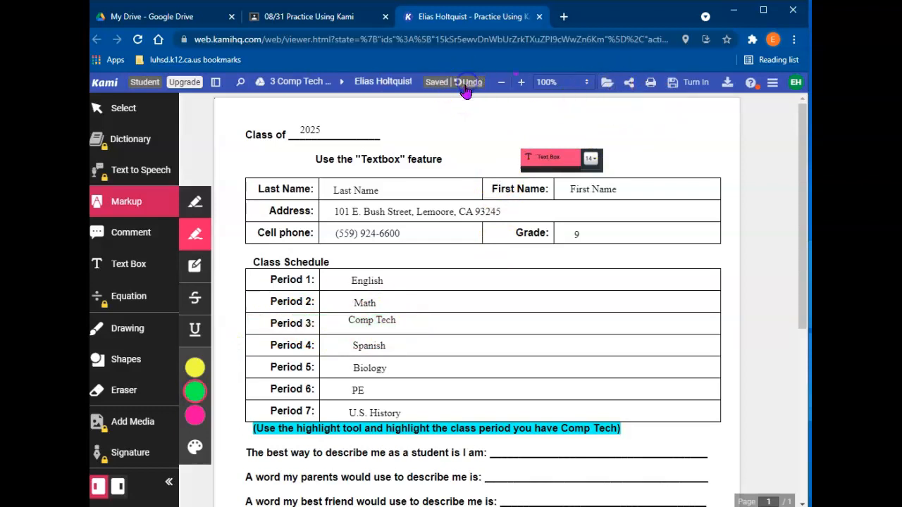
Highlight the Period 3 label in green with the Text Highlighter
left_click(195, 205)
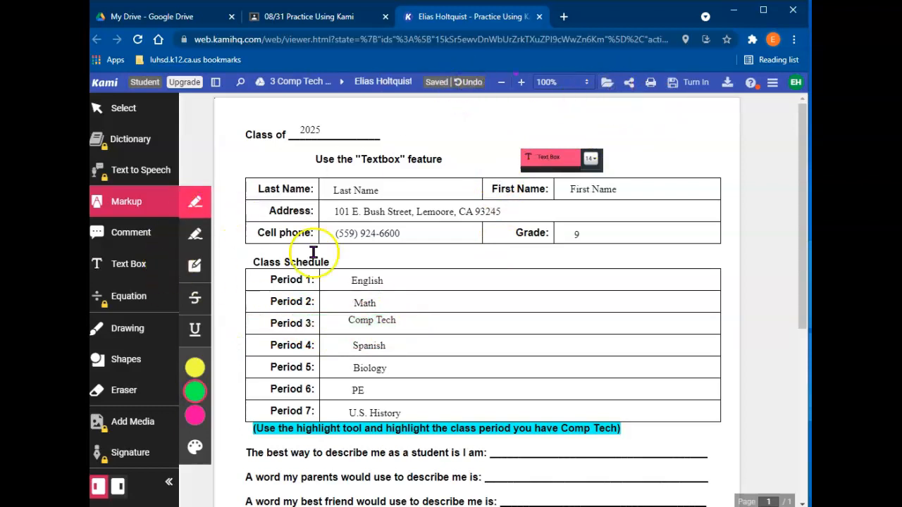
left_click_drag(429, 311, 326, 325)
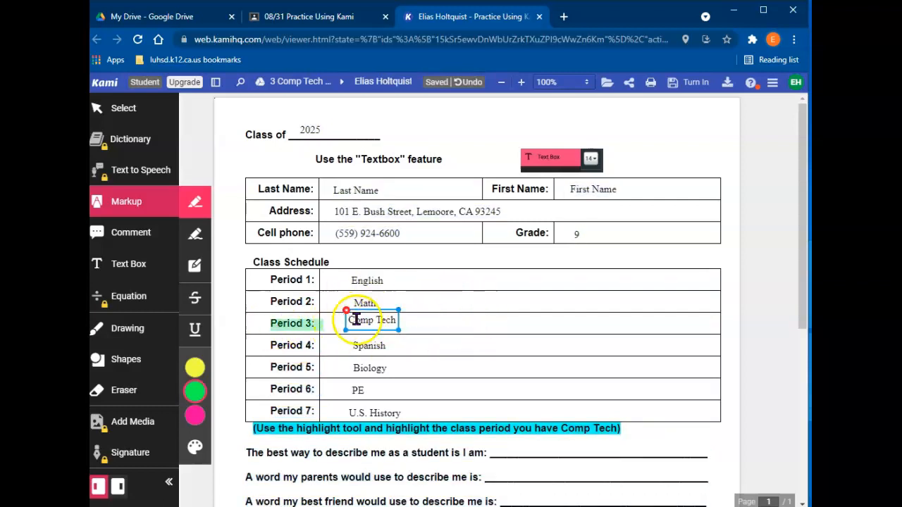
left_click(352, 319)
left_click_drag(413, 320, 354, 321)
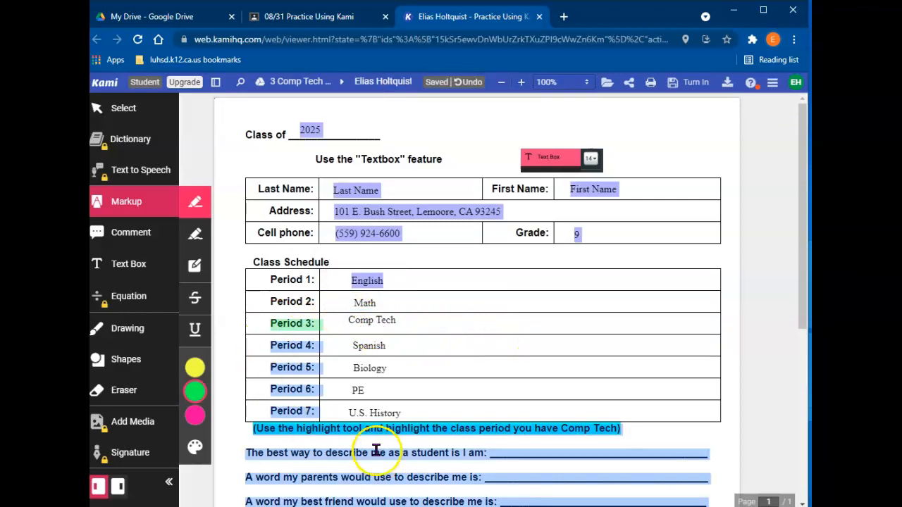
left_click(195, 447)
left_click(232, 273)
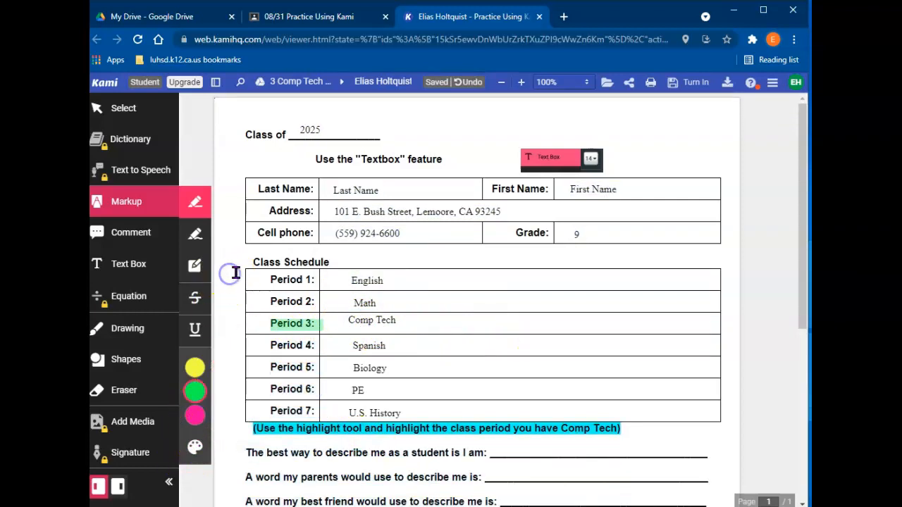
scroll(332, 467, "down", 3)
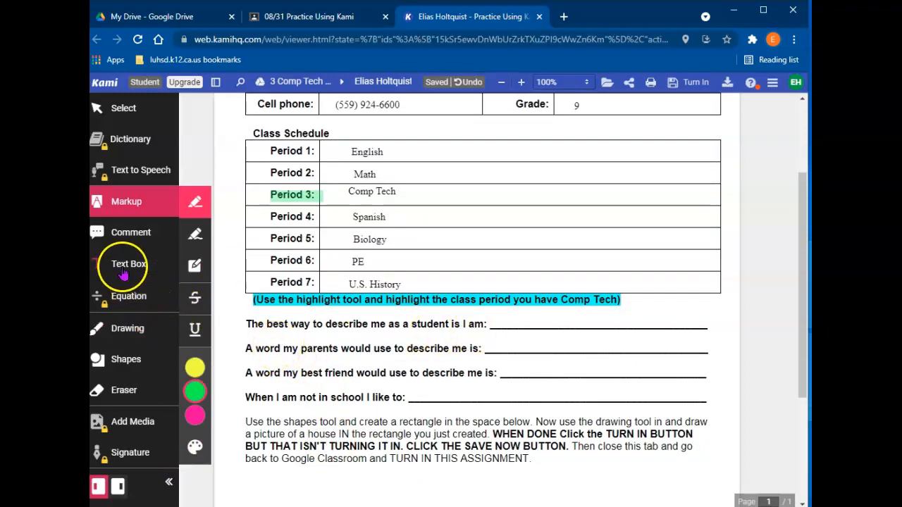
Answer the four describe-me blanks with student, child, funny and hobby in text boxes
left_click(121, 267)
left_click(500, 322)
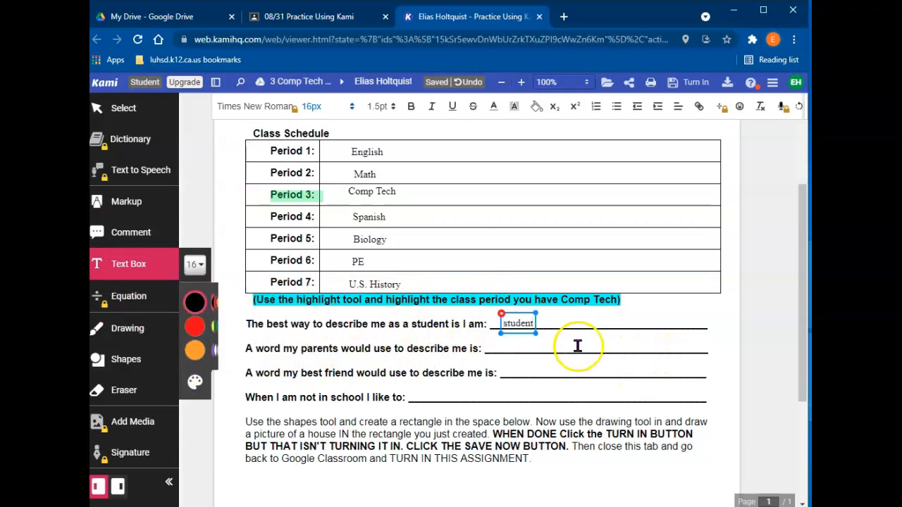
left_click(497, 344)
left_click(506, 345)
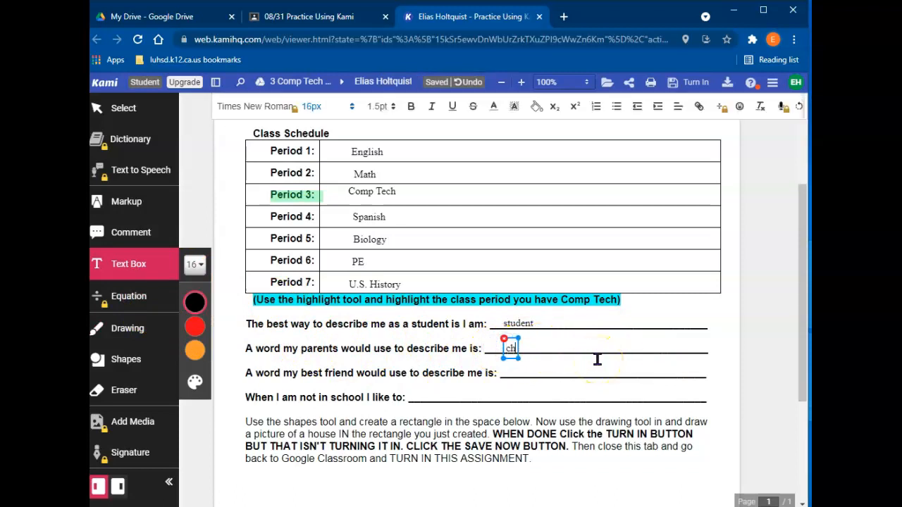
left_click(513, 371)
left_click(512, 373)
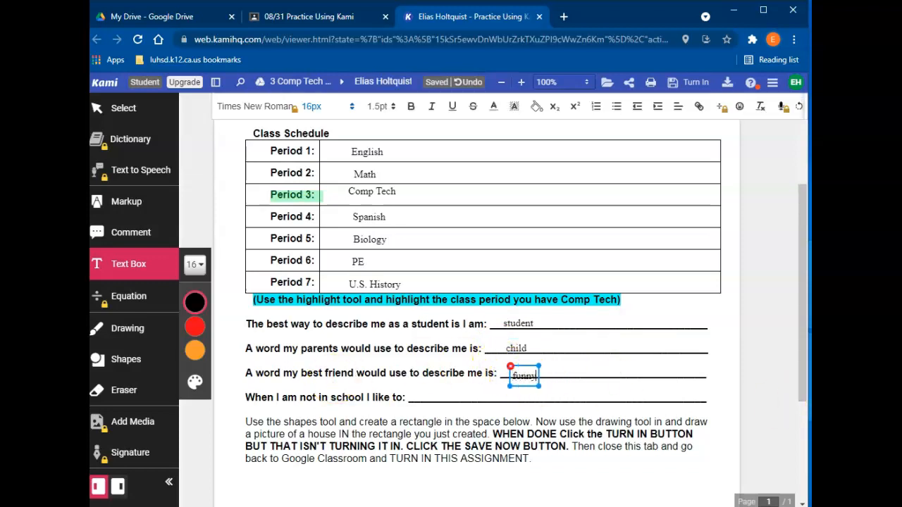
left_click(517, 367)
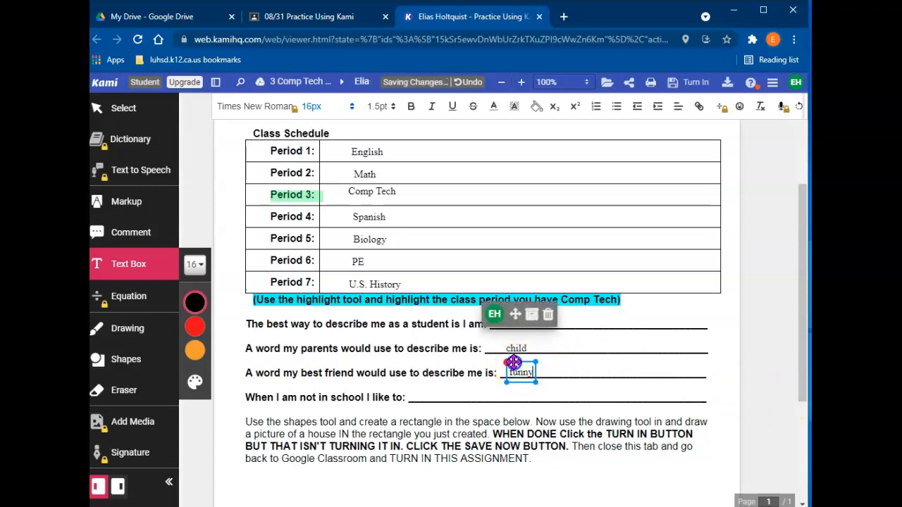
left_click(425, 398)
left_click(427, 398)
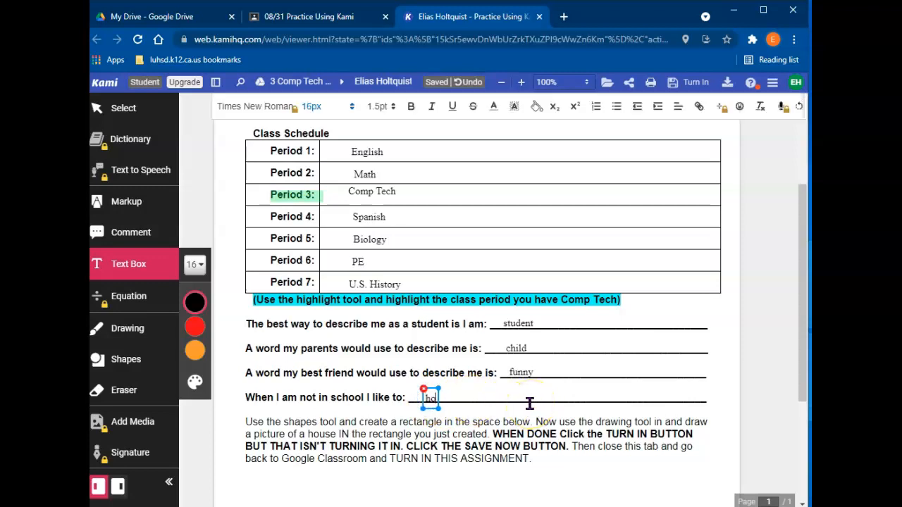
left_click(726, 434)
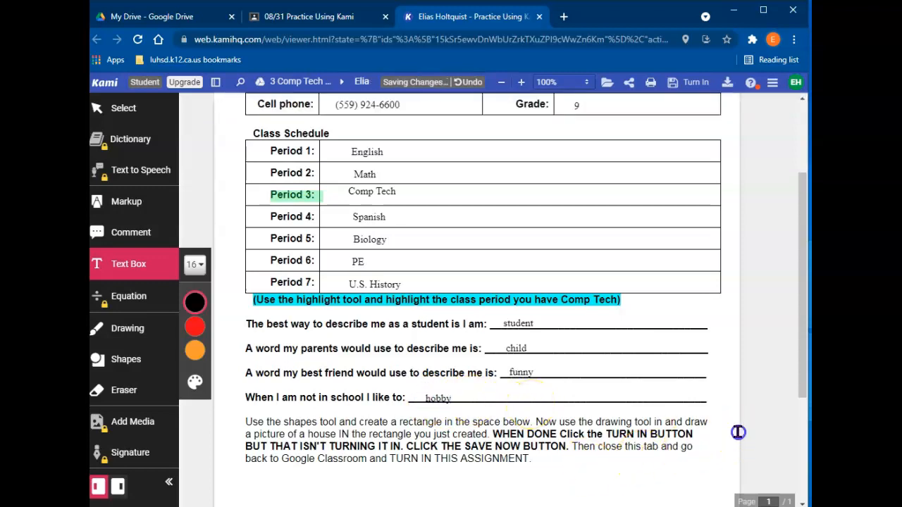
scroll(759, 418, "down", 2)
scroll(756, 418, "down", 1)
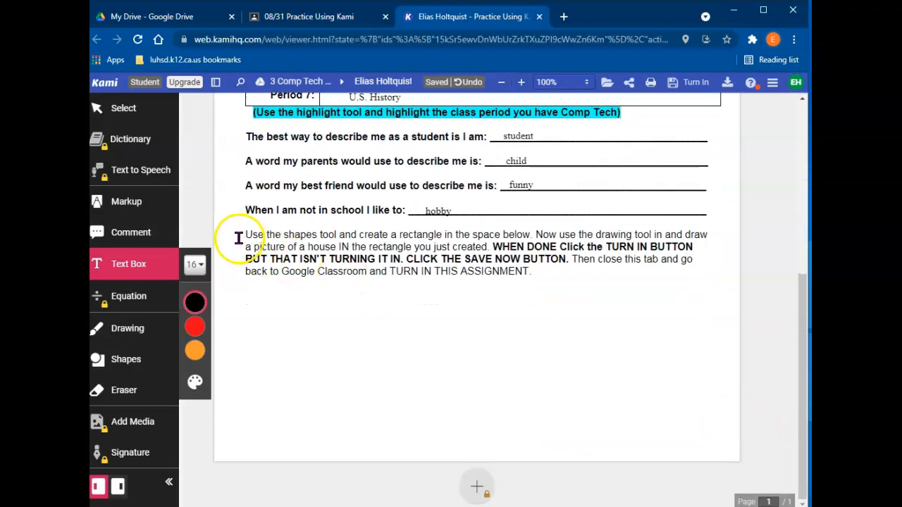
Draw a rectangle below the instructions and sketch a house with roof and door inside it
left_click(118, 360)
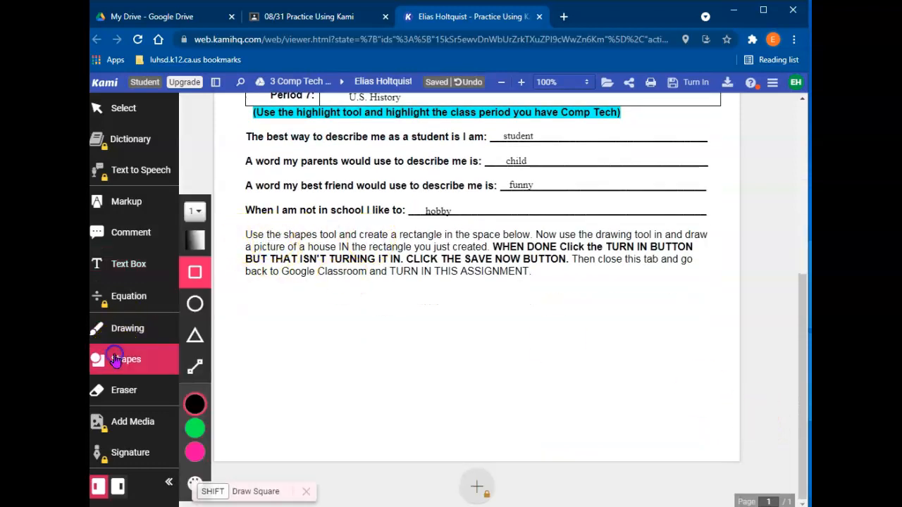
mouse_move(330, 284)
left_mouse_down()
mouse_move(634, 425)
mouse_move(662, 453)
left_mouse_up()
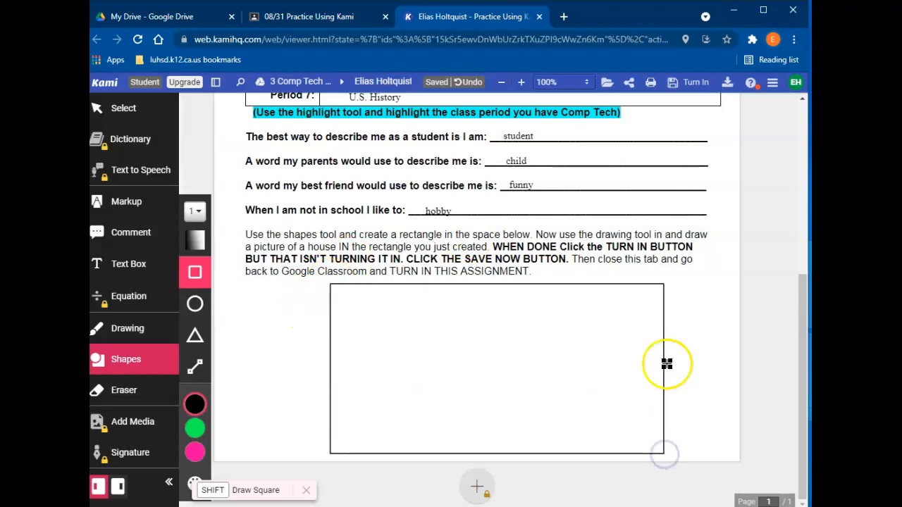
left_click(118, 329)
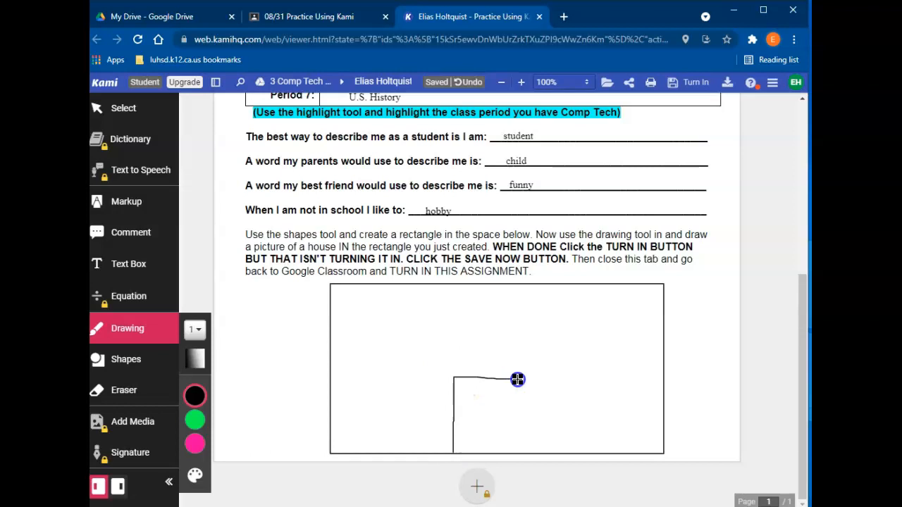
mouse_move(476, 378)
left_mouse_down()
mouse_move(455, 376)
mouse_move(504, 326)
left_mouse_up()
mouse_move(486, 447)
left_mouse_down()
mouse_move(481, 407)
mouse_move(500, 433)
left_mouse_up()
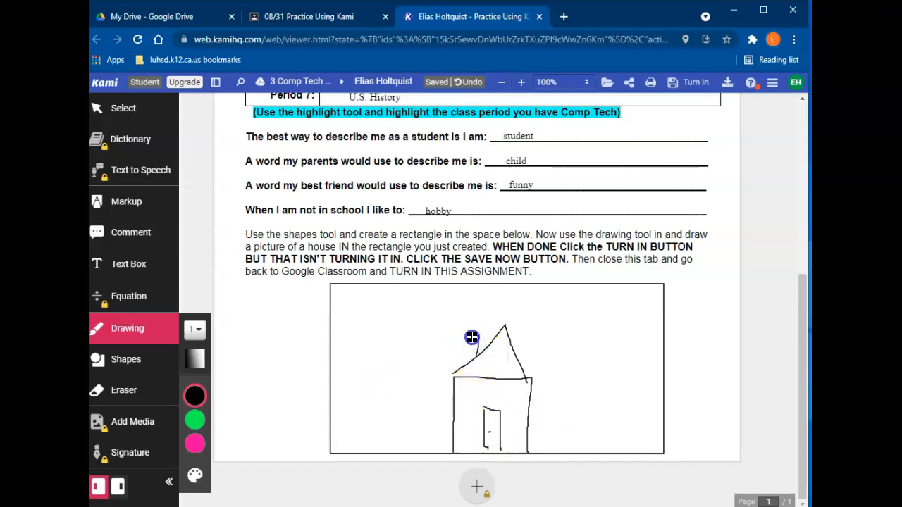
left_click_drag(445, 303, 454, 310)
Add cyan clouds above the house and green grass along the rectangle's bottom
mouse_move(198, 440)
left_click(262, 420)
mouse_move(560, 308)
left_mouse_down()
mouse_move(551, 314)
mouse_move(603, 292)
left_mouse_up()
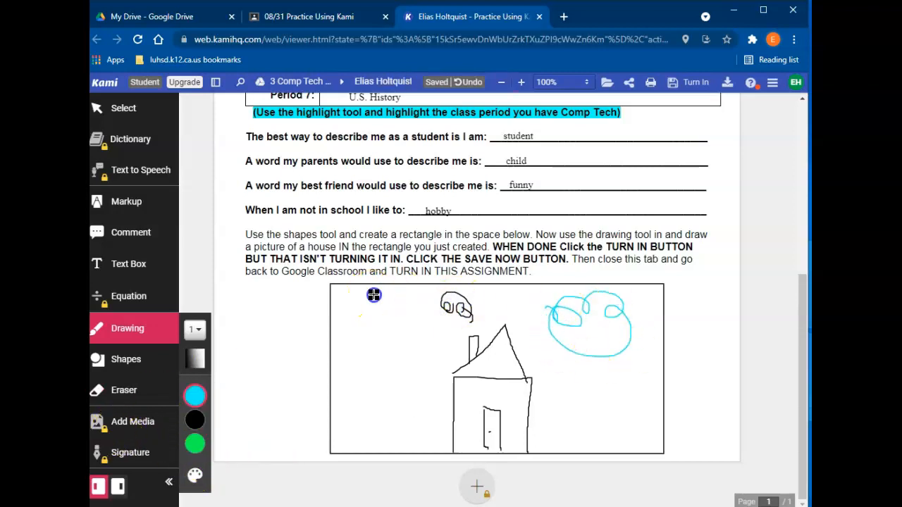
left_click_drag(379, 305, 384, 308)
left_click(201, 441)
mouse_move(334, 446)
left_mouse_down()
mouse_move(410, 456)
mouse_move(463, 452)
left_mouse_up()
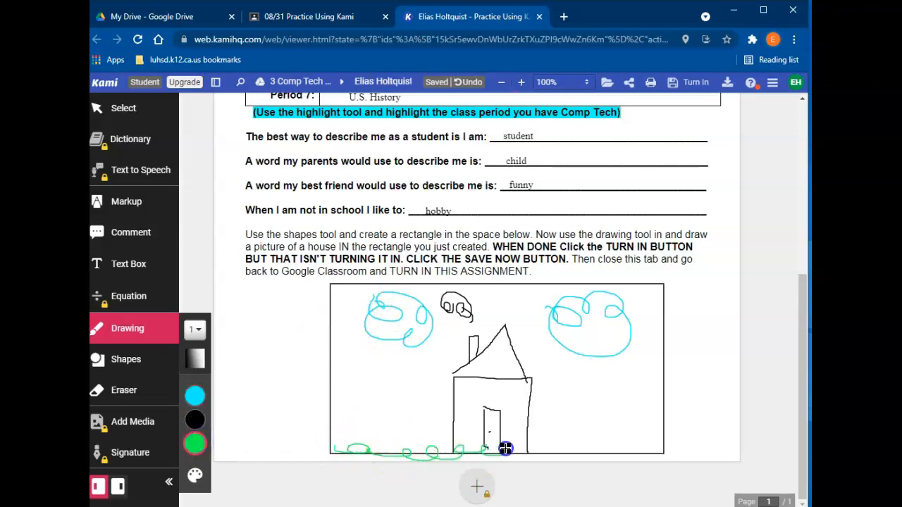
left_click_drag(633, 456, 647, 448)
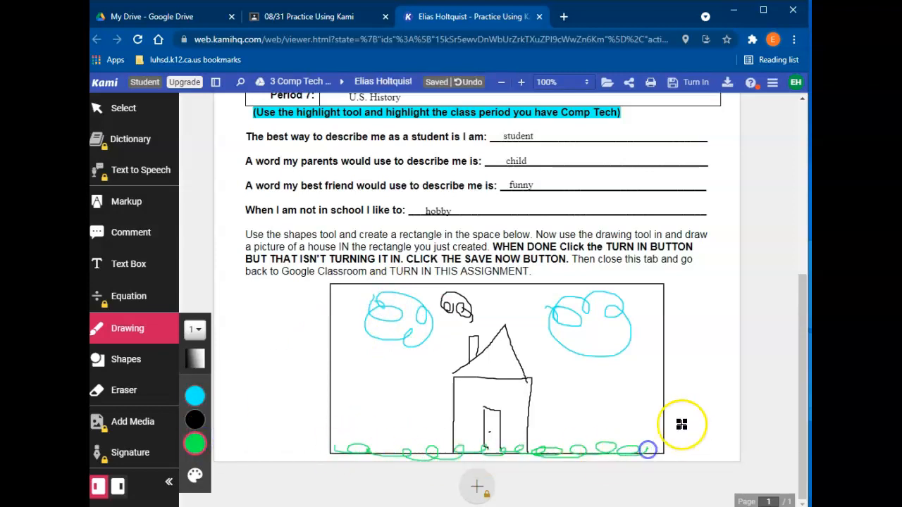
Save all worksheet changes to Google Drive and turn in the worksheet
scroll(251, 352, "up", 2)
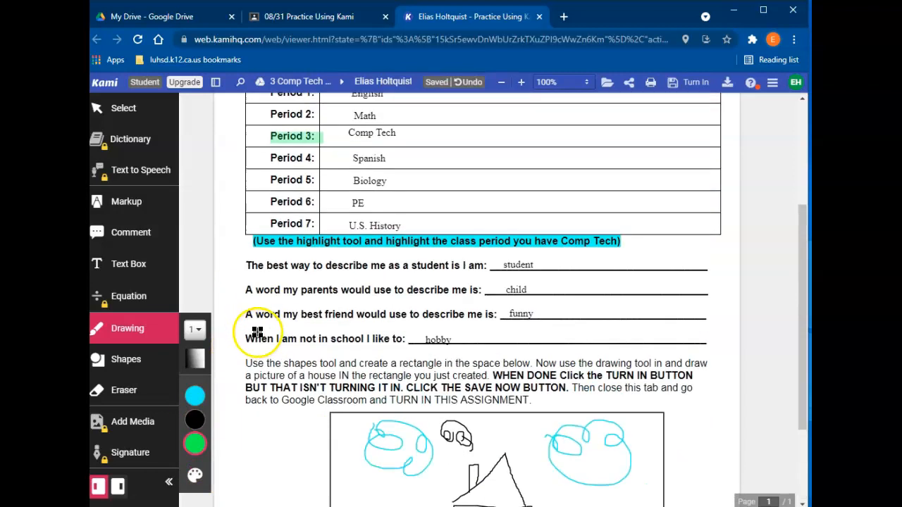
scroll(803, 370, "up", 3)
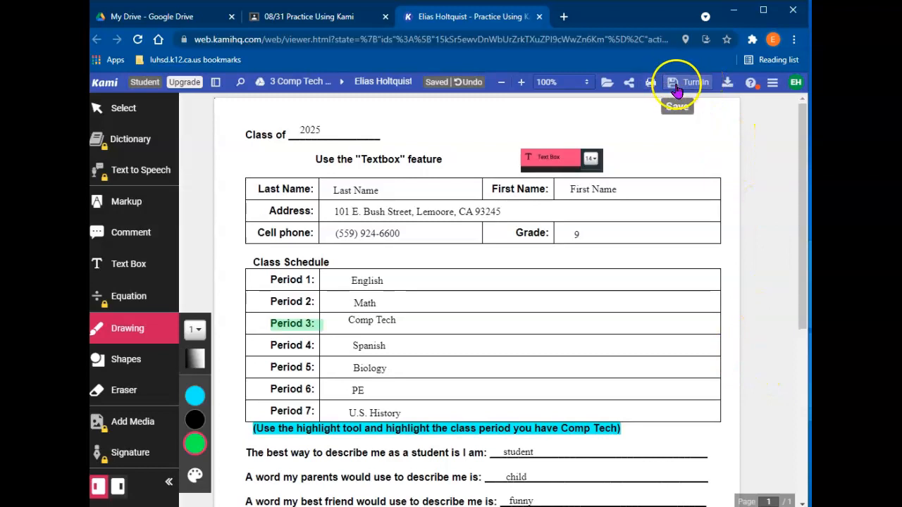
left_click(685, 84)
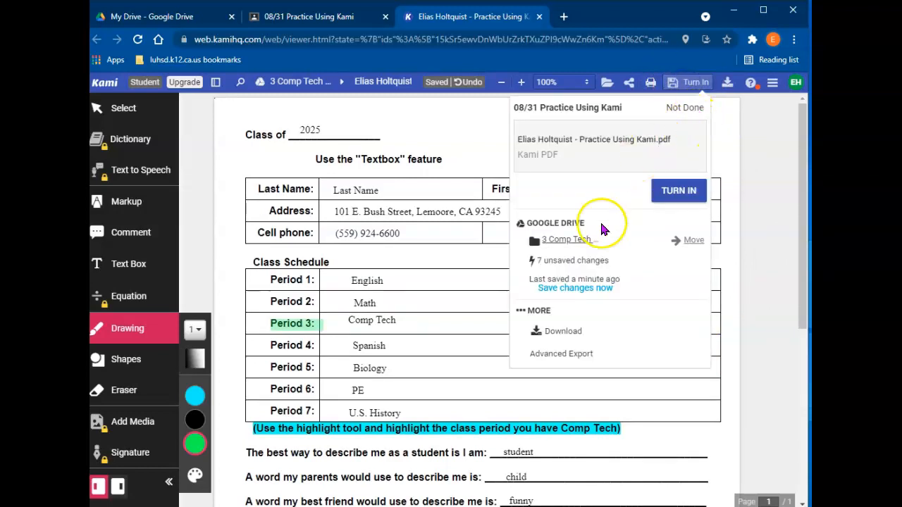
left_click(579, 290)
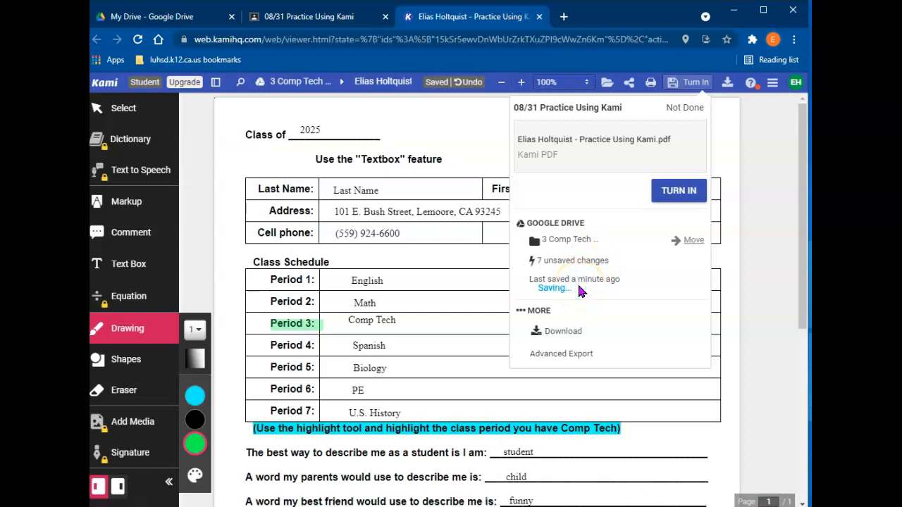
left_click(676, 193)
left_click(676, 193)
left_click(533, 25)
Close the Kami tab and confirm turning in the assignment with its attached PDF
left_click(540, 17)
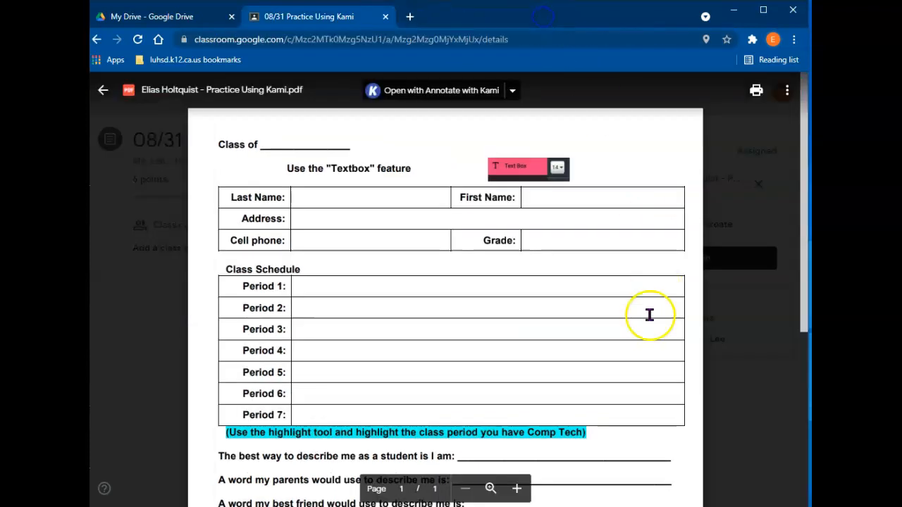
left_click(103, 91)
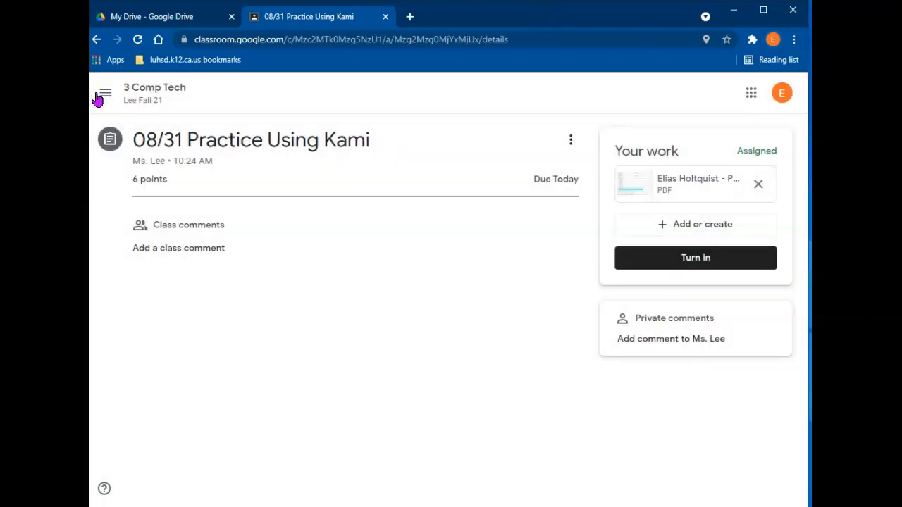
left_click(720, 260)
left_click(566, 338)
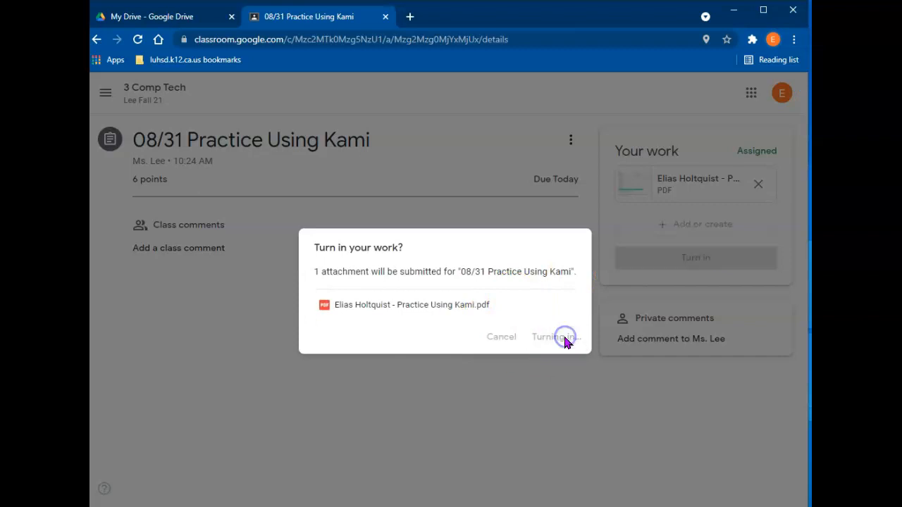